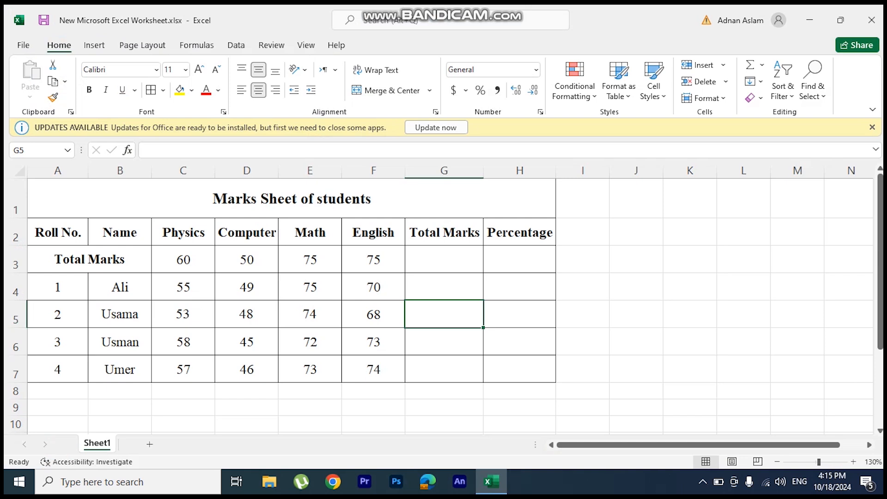
Enter the formula =SUM(C3:F3) in G3 to total the maximum marks of the four subjects
{"action": "left_click", "coordinate": [444, 287]}
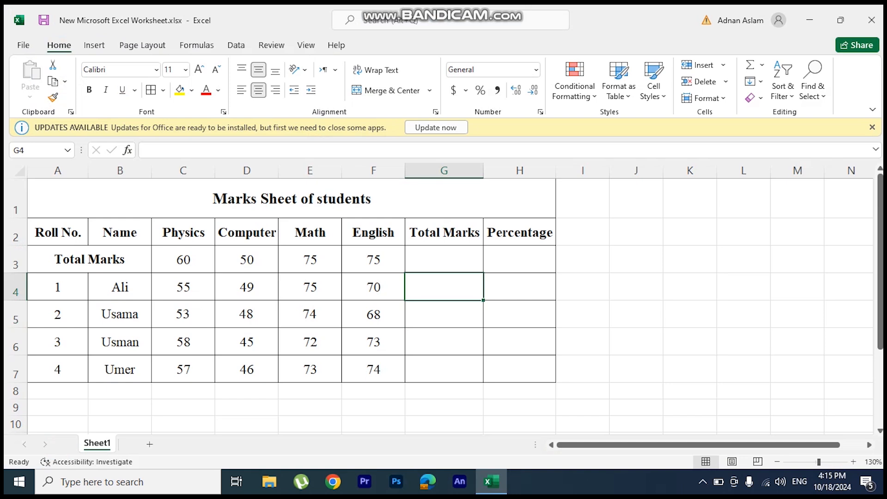
{"action": "left_click", "coordinate": [444, 259]}
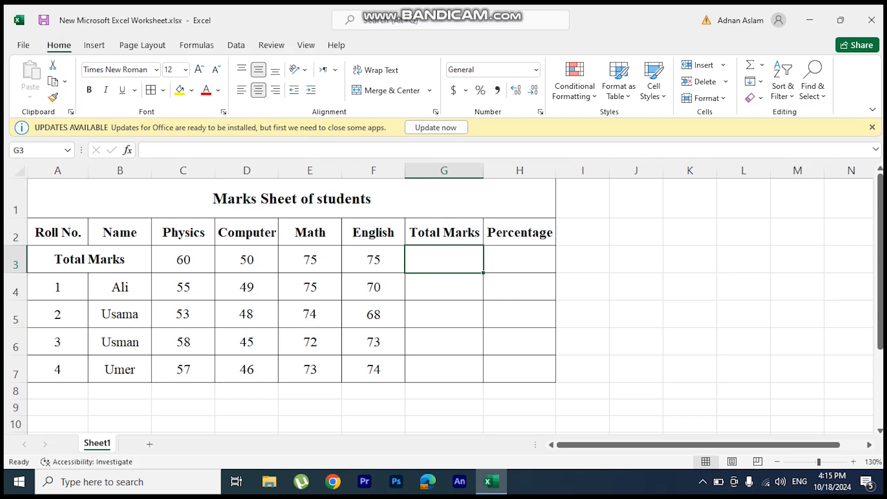
{"action": "type", "text": "="}
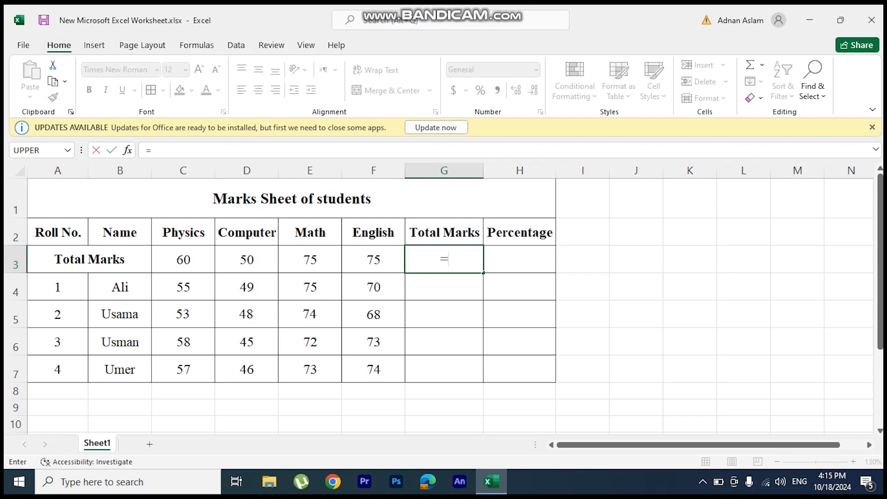
{"action": "type", "text": "sum"}
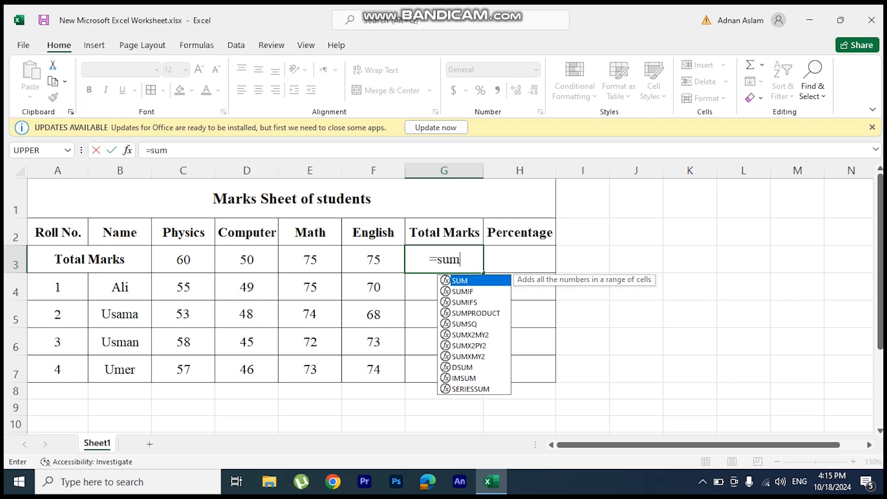
{"action": "type", "text": "("}
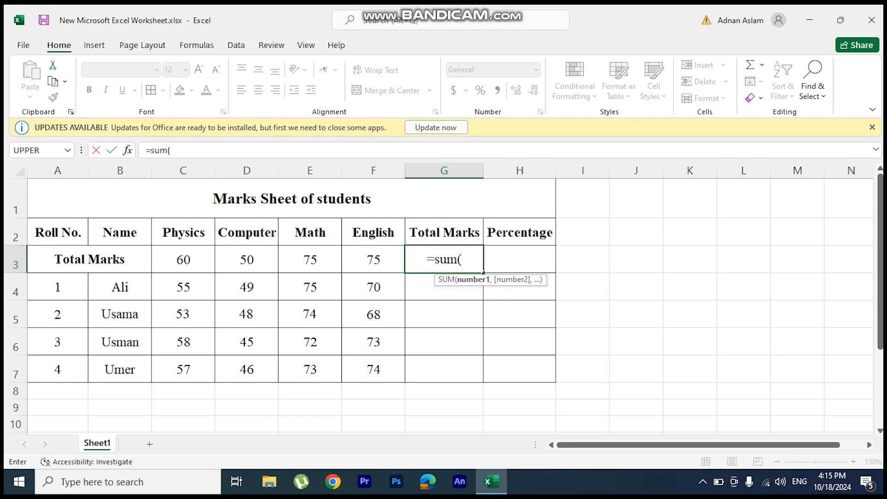
{"action": "left_click", "coordinate": [183, 259]}
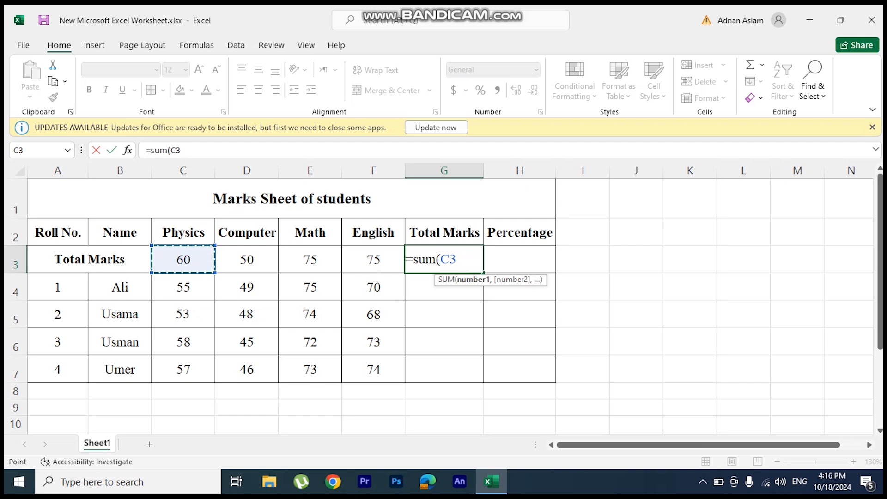
{"action": "key", "text": "F2"}
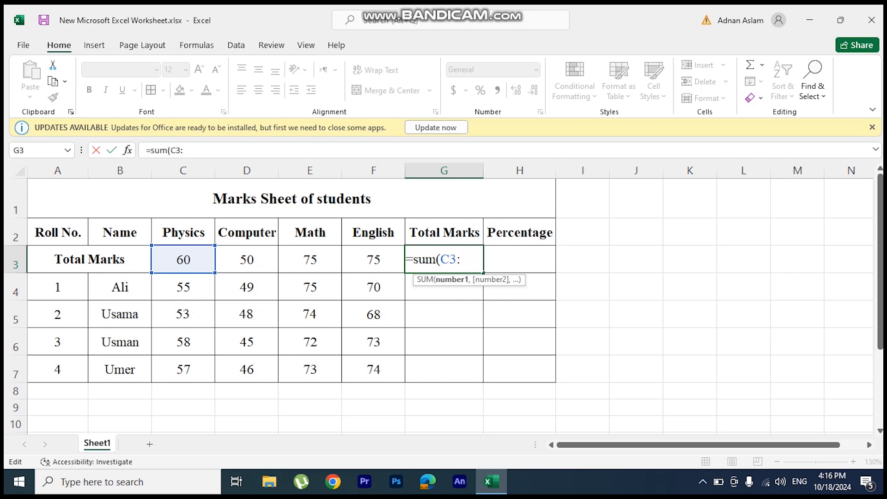
{"action": "left_click", "coordinate": [373, 259]}
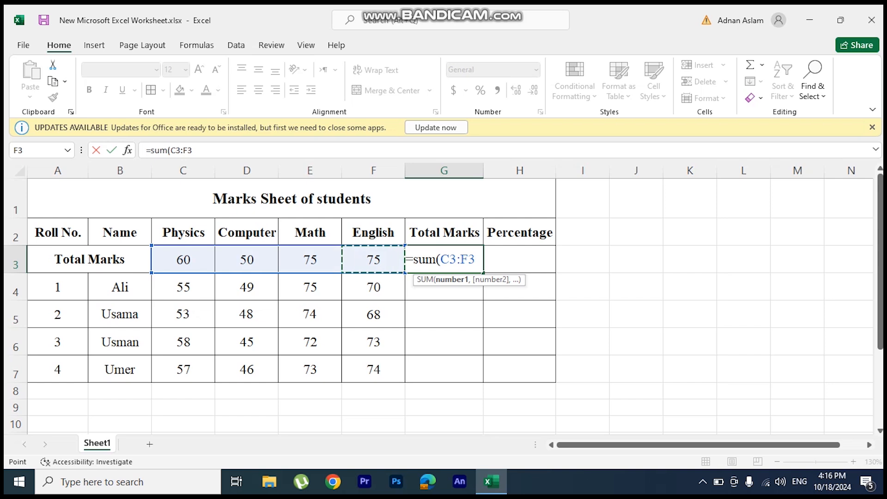
{"action": "key", "text": "F2"}
{"action": "type", "text": ")"}
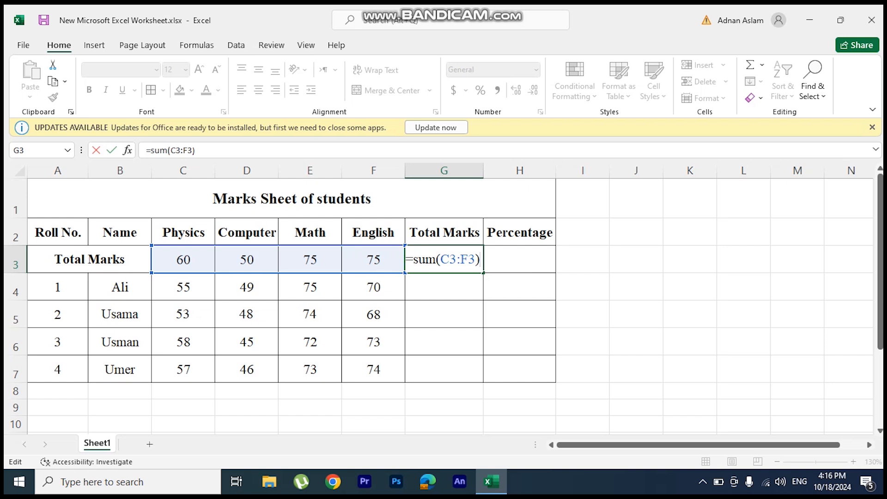
{"action": "key", "text": "Return"}
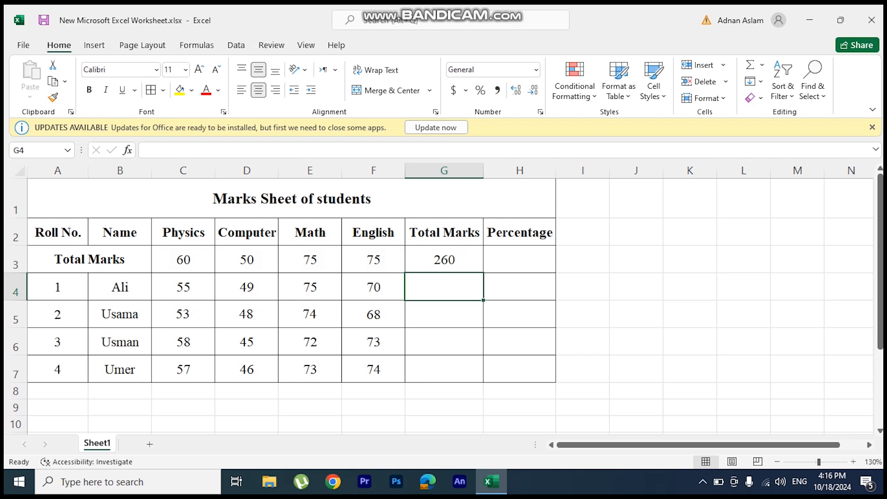
Fill the total formula from G3 down through G7 and check the formula copied into G4
{"action": "left_click", "coordinate": [444, 259]}
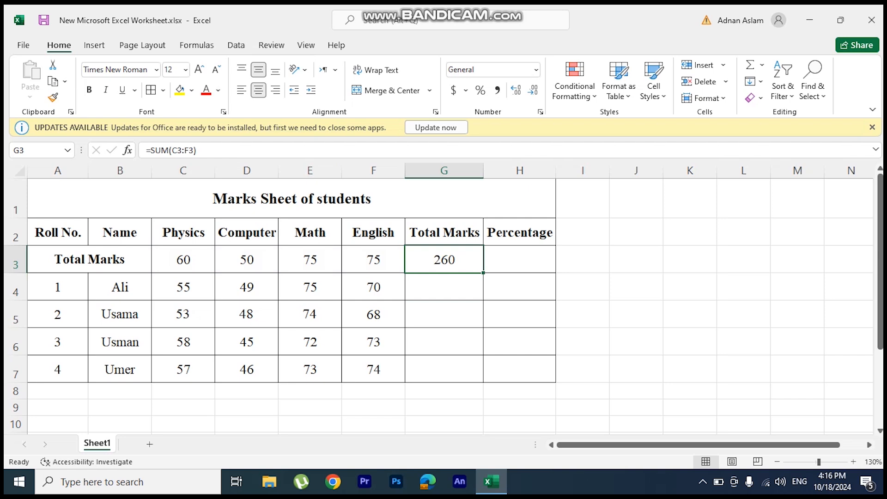
{"action": "left_click_drag", "start_coordinate": [484, 273], "coordinate": [483, 374]}
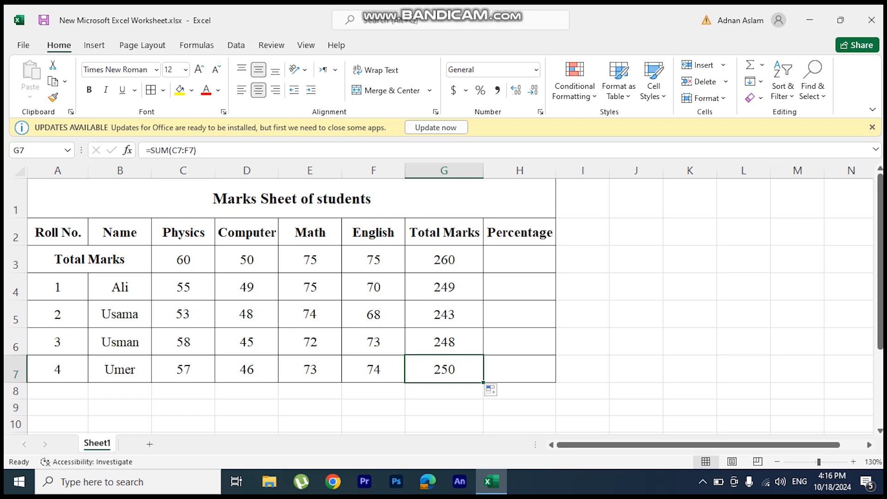
{"action": "left_click", "coordinate": [444, 287]}
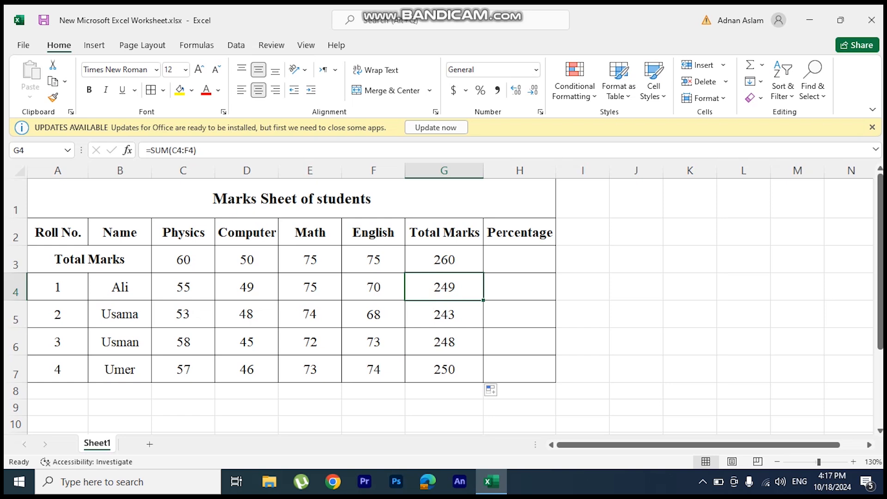
Change the English marks of roll number 2 in F5 to 66
{"action": "key", "text": "Down"}
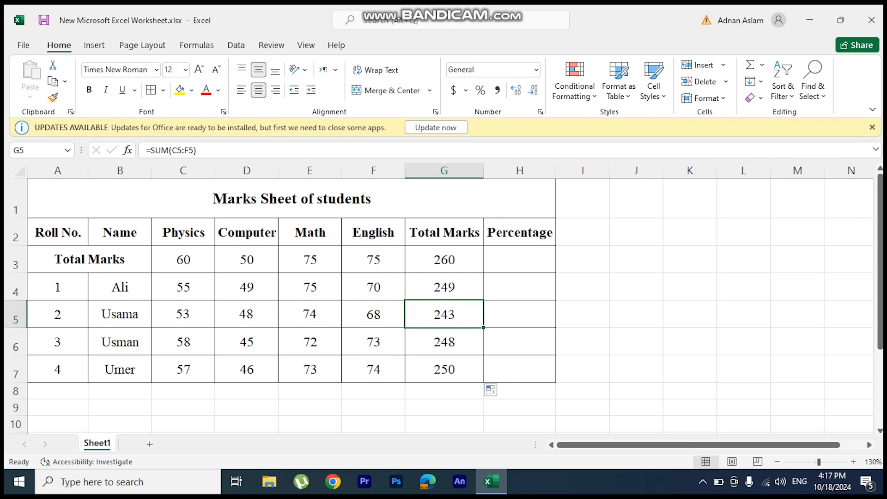
{"action": "key", "text": "Left"}
{"action": "key", "text": "Right"}
{"action": "key", "text": "Left"}
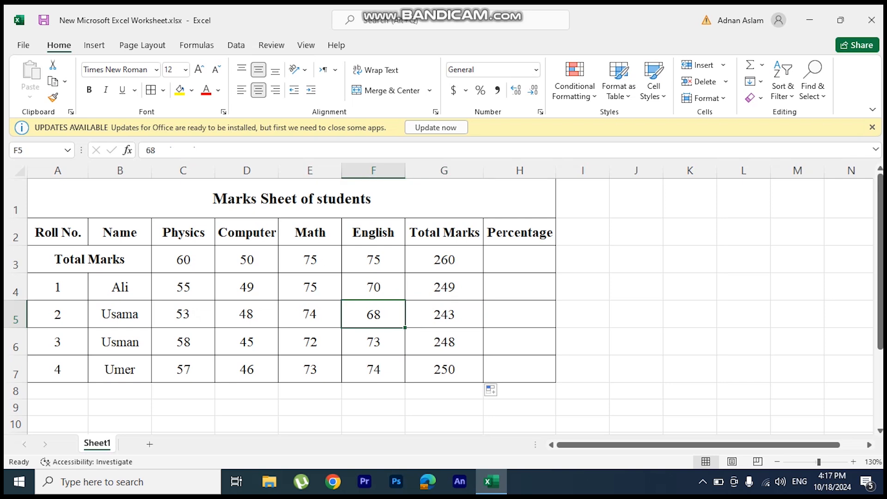
{"action": "type", "text": "6"}
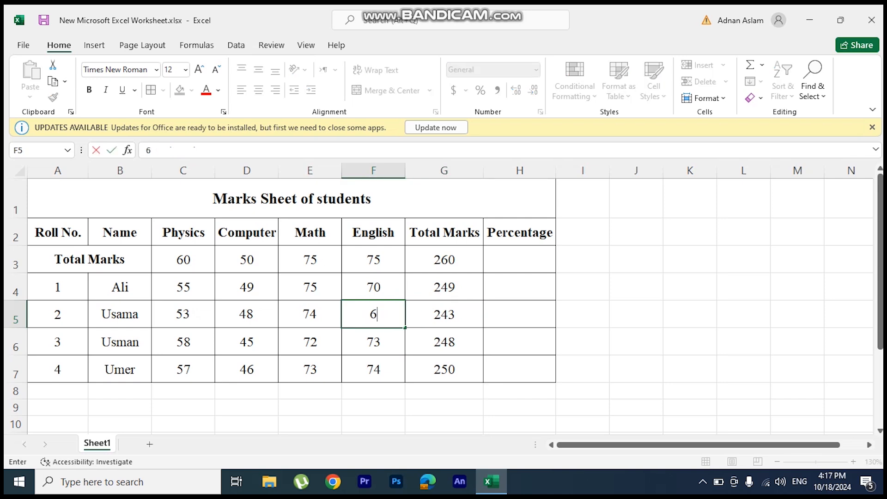
{"action": "type", "text": "6"}
{"action": "key", "text": "Return"}
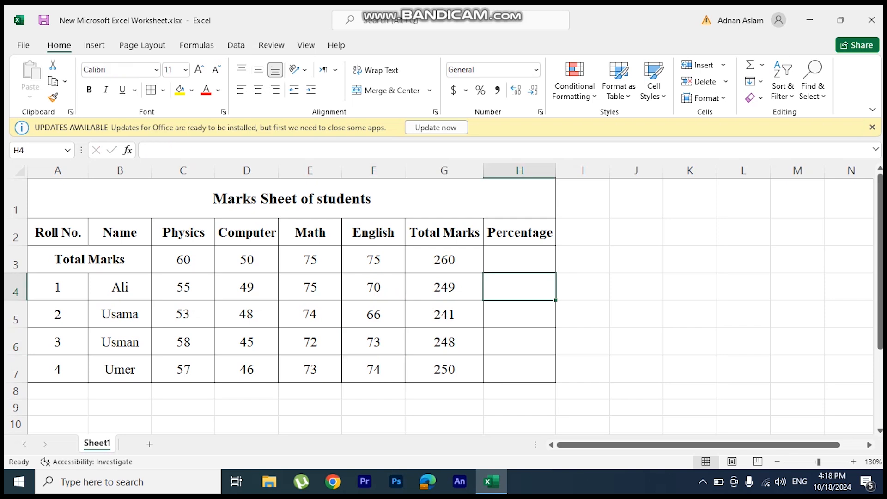
Write the percentage formula =(G4/G3)*100 in H4 for roll number 1
{"action": "type", "text": "="}
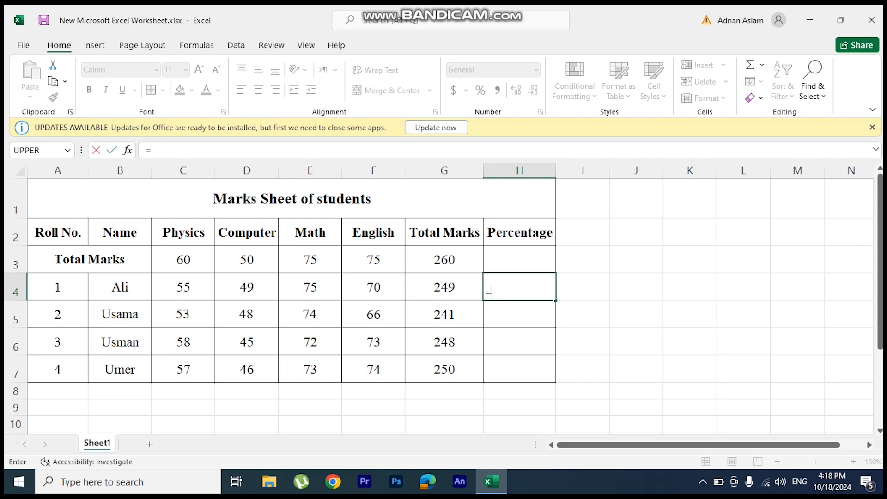
{"action": "left_click", "coordinate": [444, 287]}
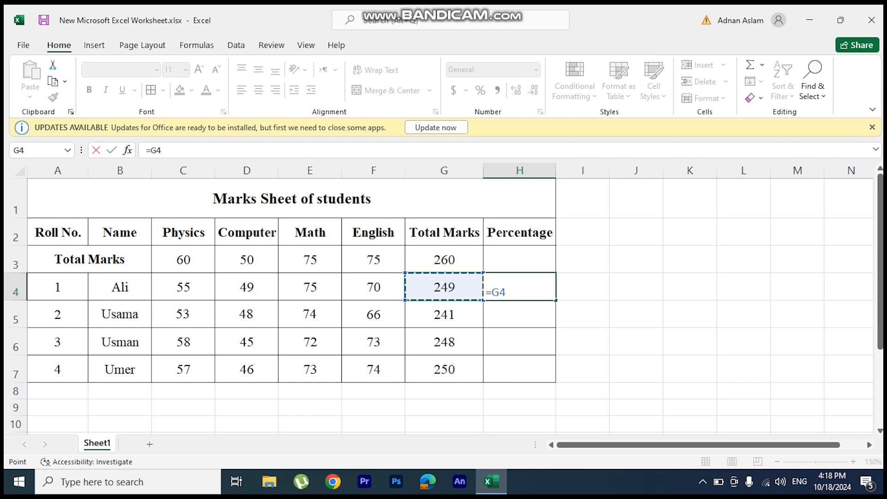
{"action": "left_click", "coordinate": [520, 291]}
{"action": "type", "text": "/"}
{"action": "left_click", "coordinate": [444, 260]}
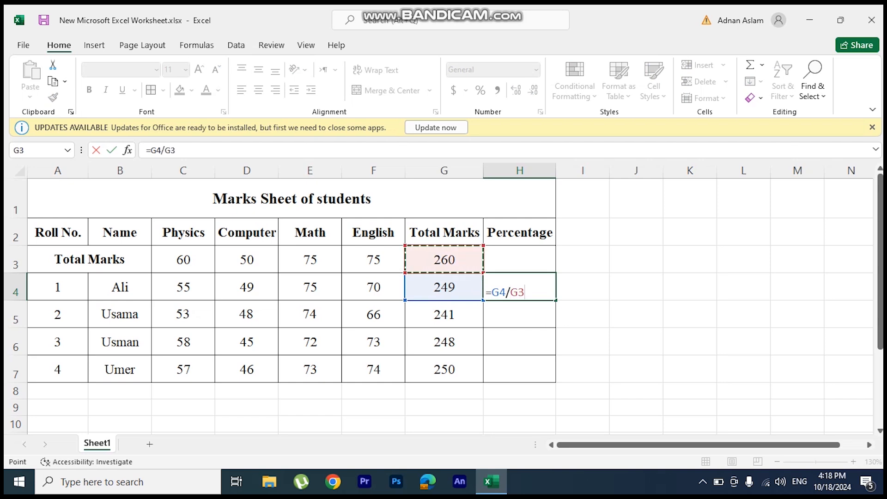
{"action": "left_click", "coordinate": [532, 291]}
{"action": "type", "text": ")"}
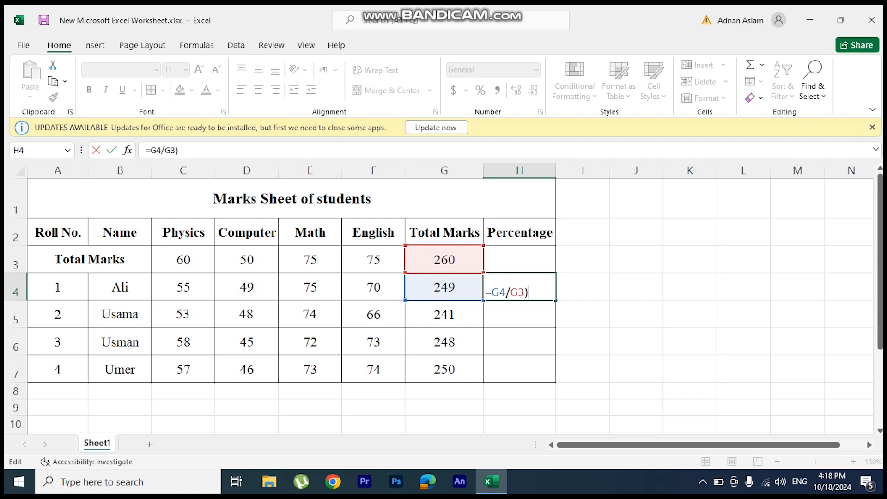
{"action": "type", "text": "("}
{"action": "left_click", "coordinate": [533, 292]}
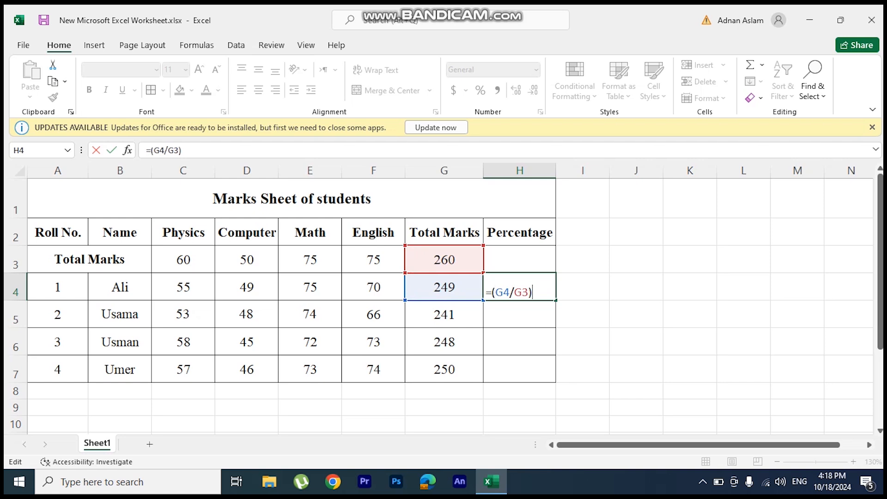
{"action": "type", "text": "*100"}
Make the G3 reference in the H4 formula absolute as $G$3 and commit the formula
{"action": "type", "text": "$"}
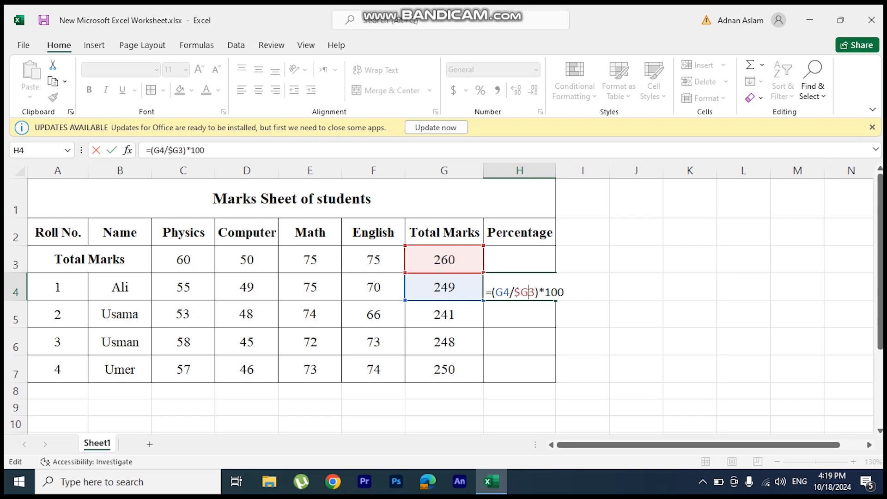
{"action": "key", "text": "Right"}
{"action": "type", "text": "$"}
{"action": "key", "text": "Return"}
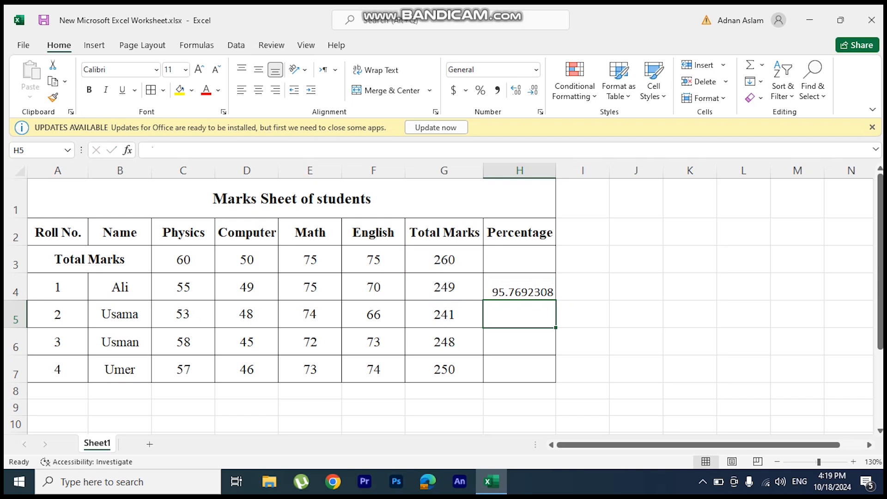
Fill the percentage formula from H4 down through H7 for the remaining students
{"action": "key", "text": "Up"}
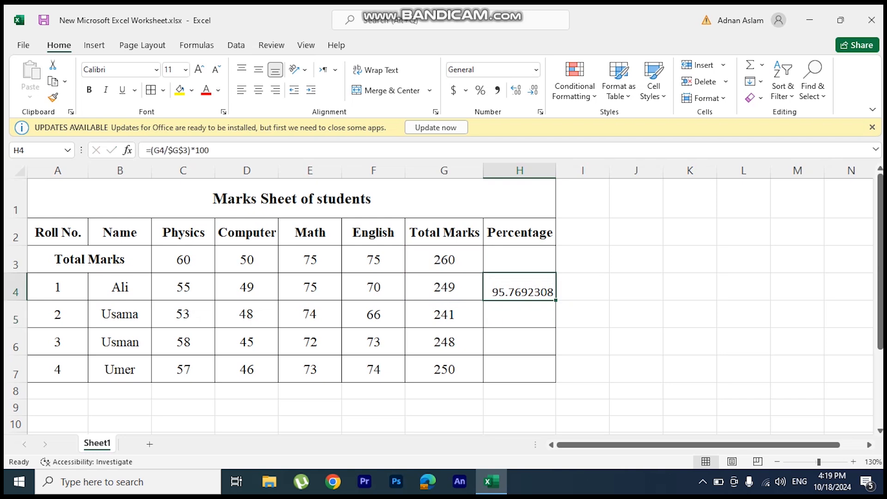
{"action": "left_click_drag", "start_coordinate": [556, 300], "coordinate": [555, 377]}
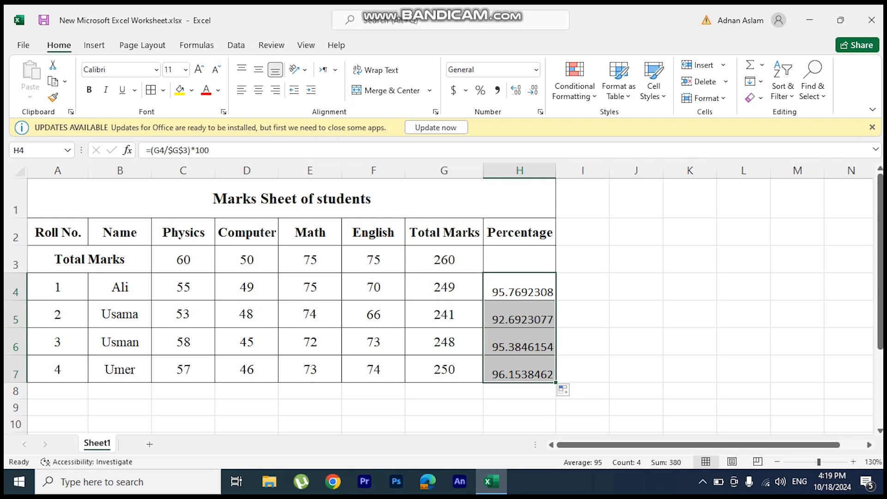
{"action": "left_click", "coordinate": [519, 315]}
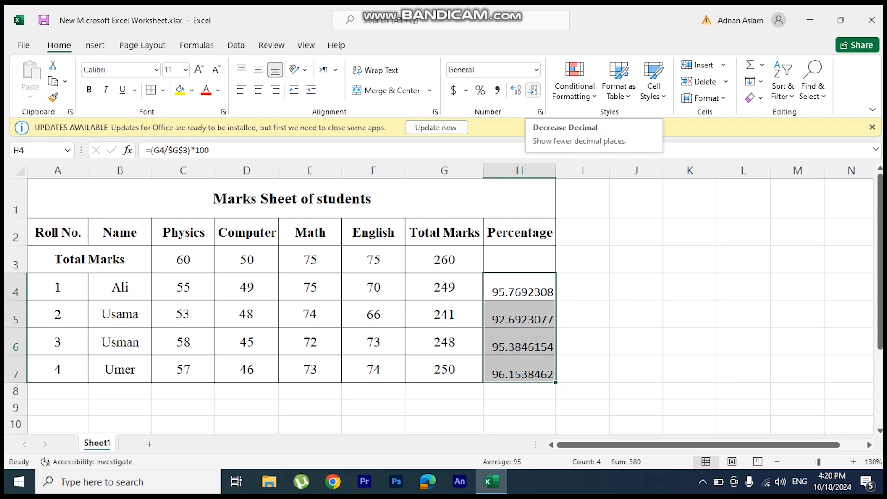
Reduce the percentages in H4:H7 to two decimal places
{"action": "left_click", "coordinate": [533, 90]}
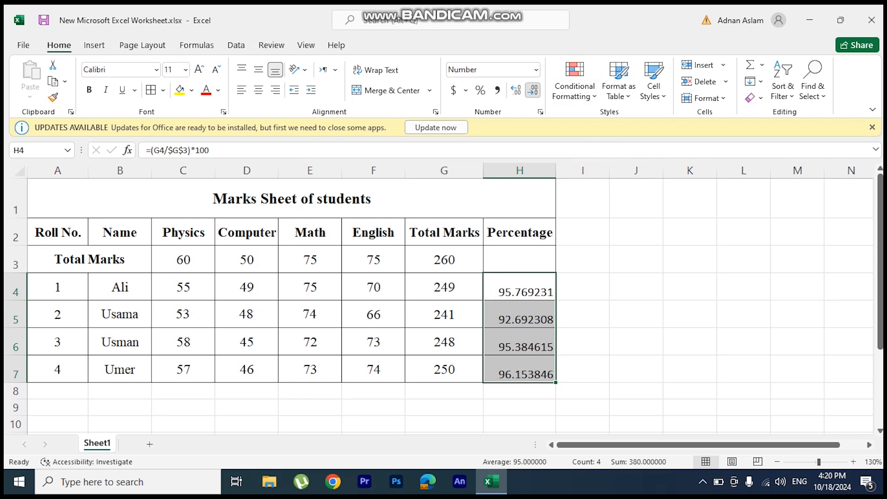
{"action": "left_click", "coordinate": [532, 90]}
{"action": "left_click", "coordinate": [533, 90]}
{"action": "left_click", "coordinate": [533, 90]}
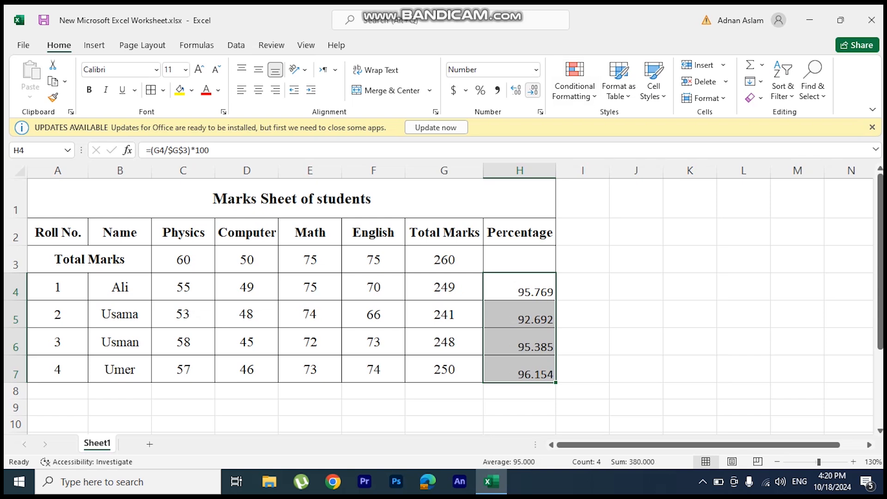
{"action": "left_click", "coordinate": [533, 89]}
{"action": "key", "text": "Right"}
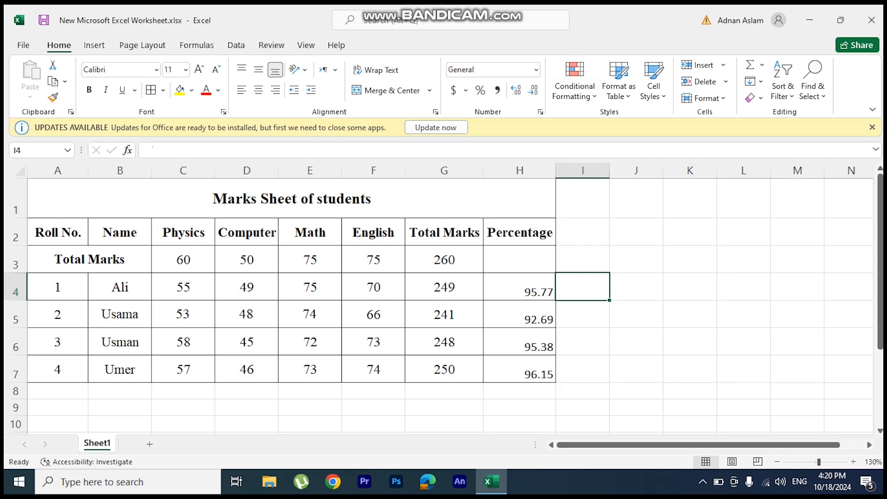
Review the range formula in G4, and enter =sum(c4,f4) in J4 to add only the Physics and English marks of roll number 1
{"action": "left_click", "coordinate": [636, 260]}
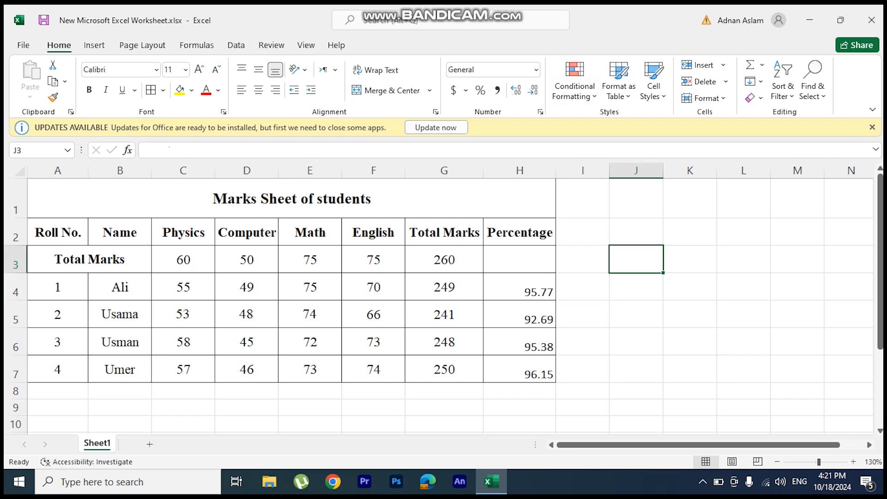
{"action": "left_click", "coordinate": [444, 287]}
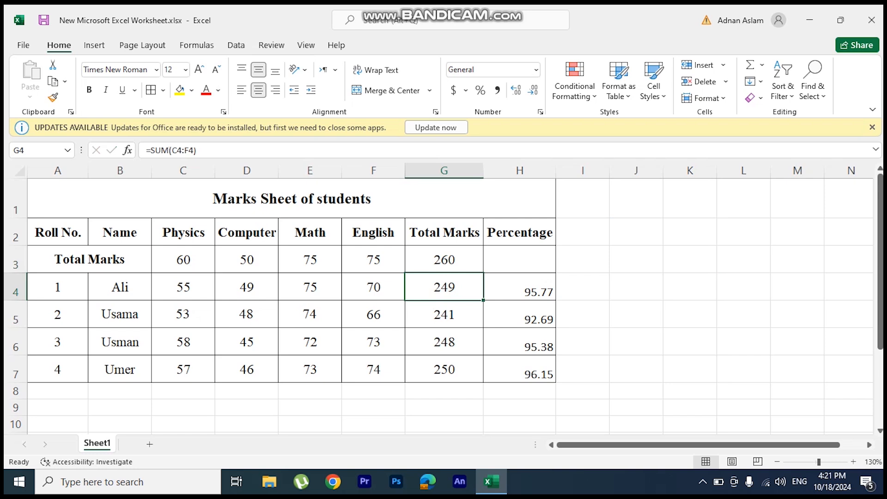
{"action": "left_click", "coordinate": [637, 287]}
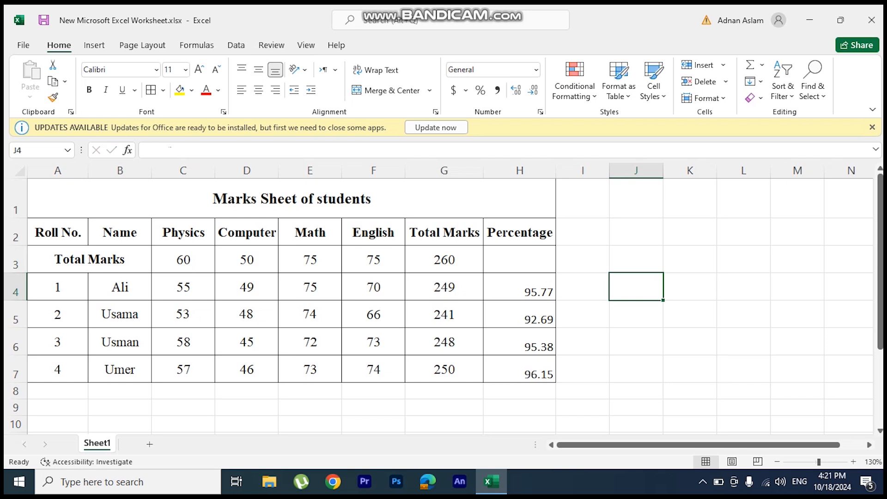
{"action": "type", "text": "=sum"}
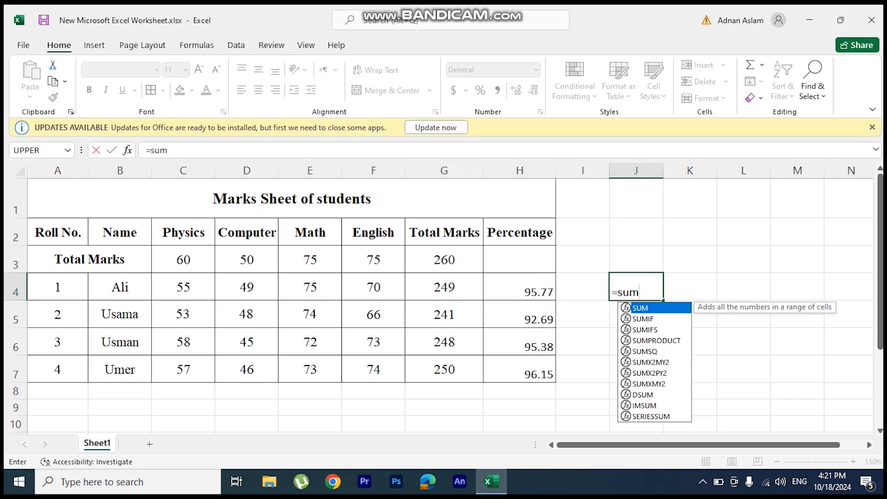
{"action": "type", "text": "("}
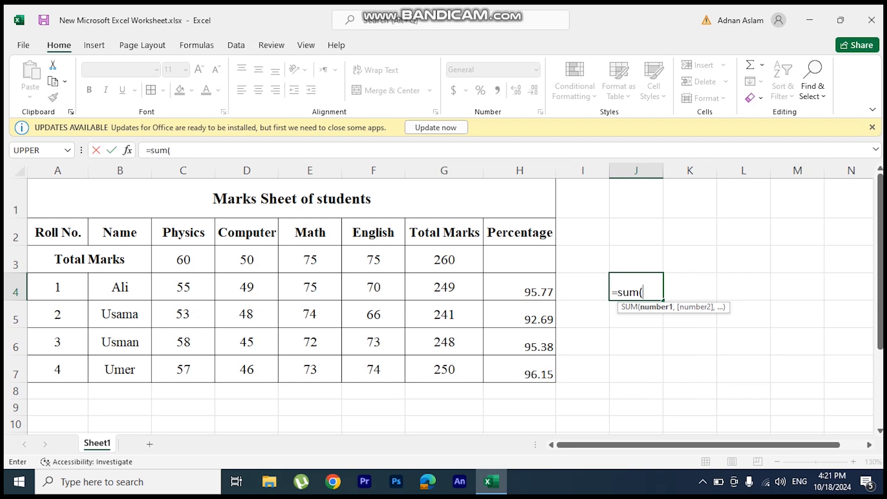
{"action": "type", "text": "c4"}
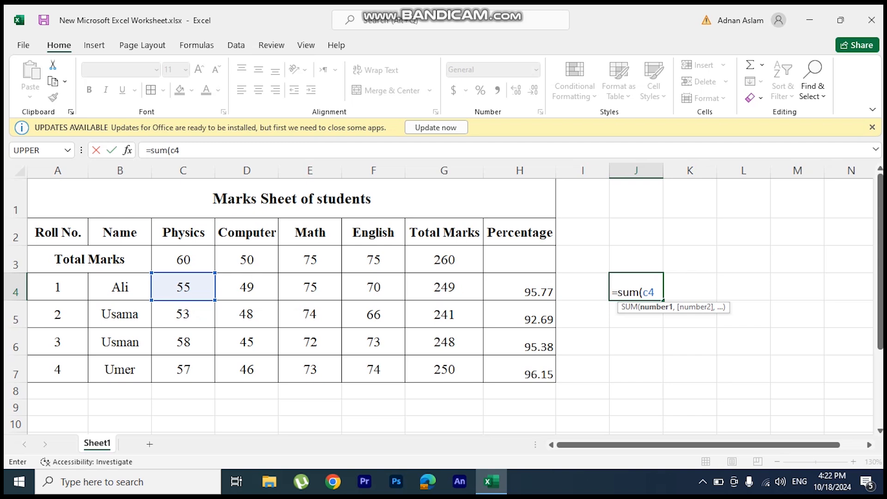
{"action": "type", "text": ","}
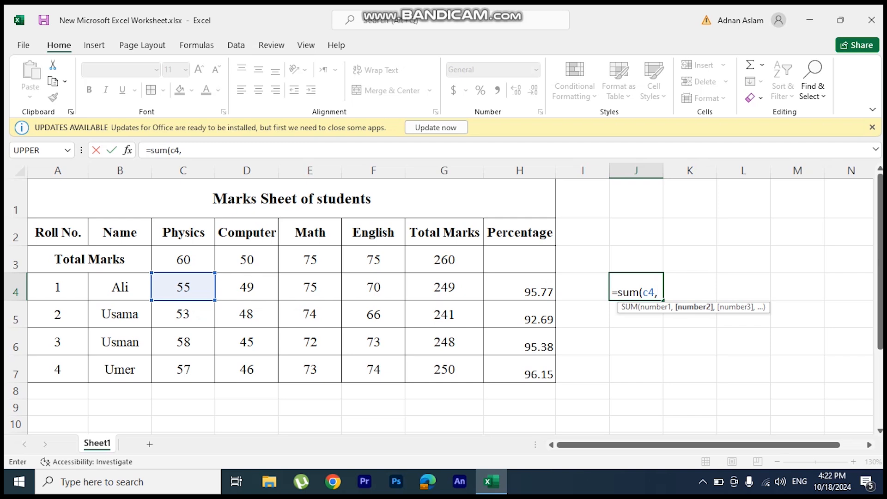
{"action": "type", "text": "f4"}
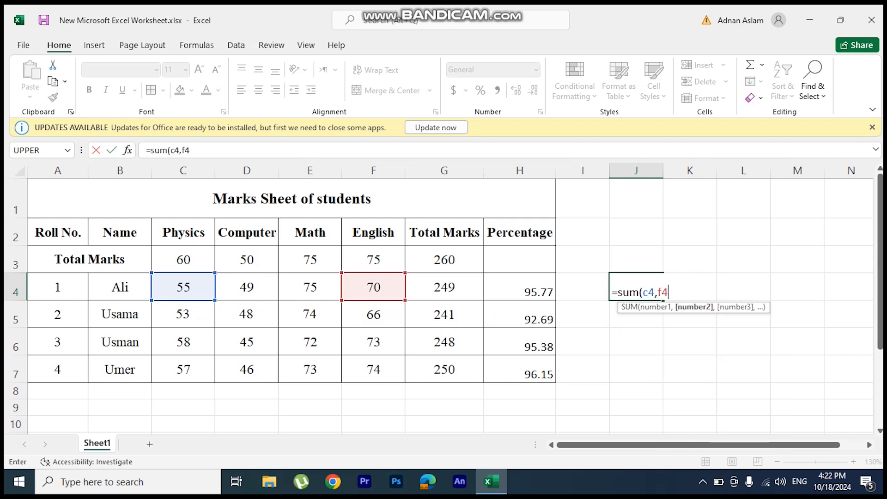
{"action": "type", "text": ")"}
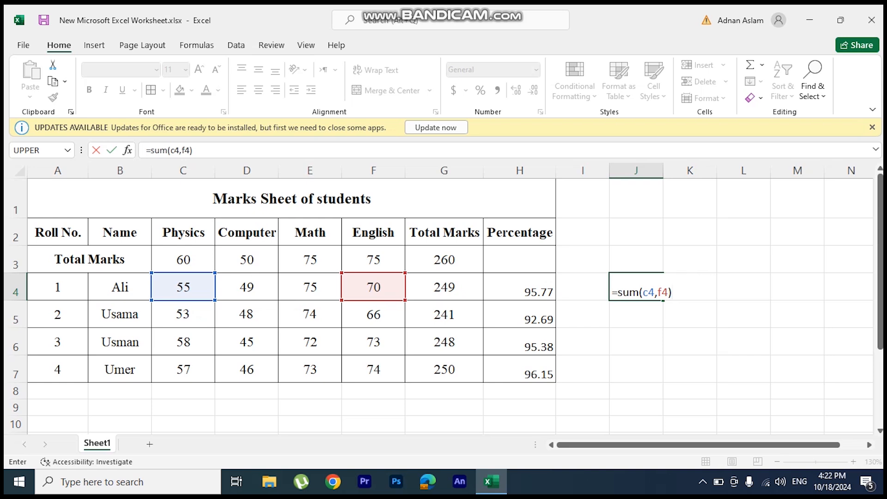
{"action": "key", "text": "Return"}
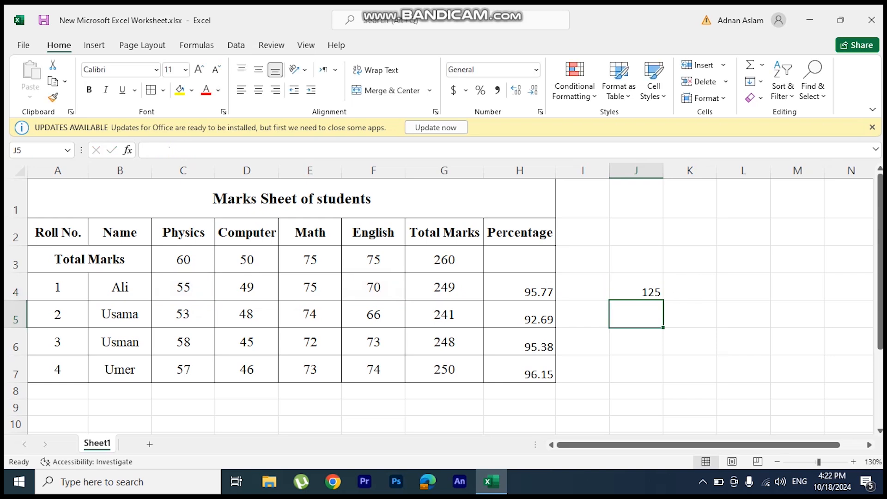